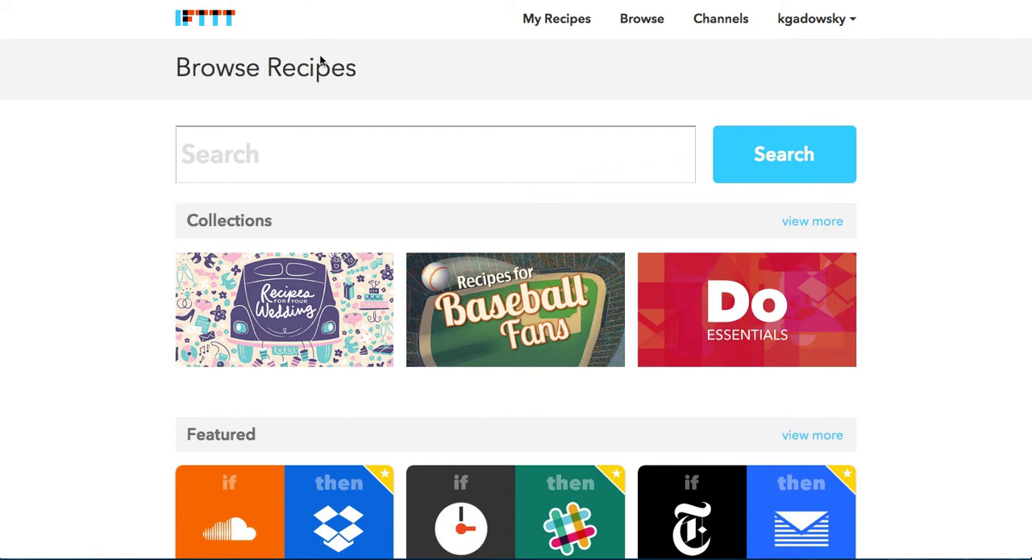
pyautogui.scroll(-1, 320, 61)
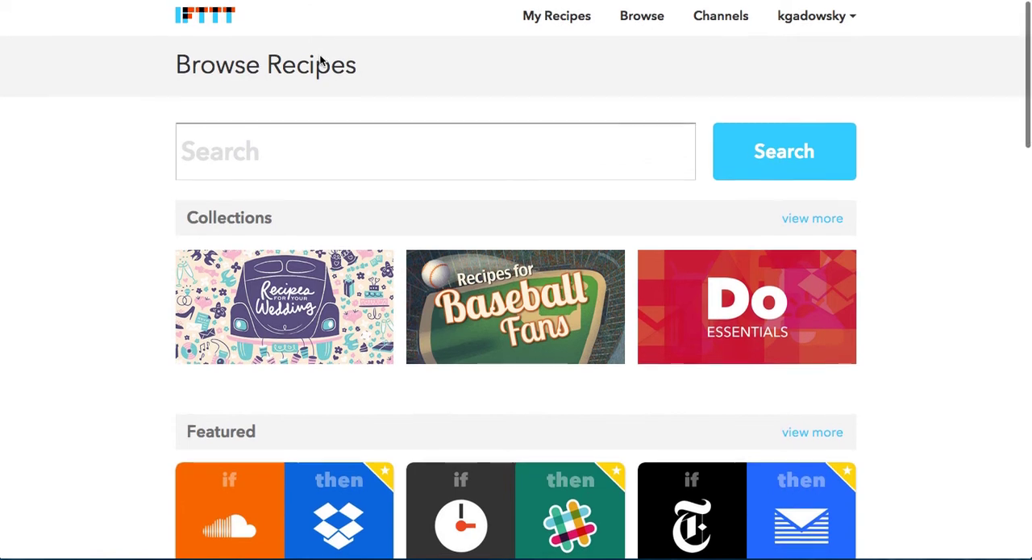
pyautogui.scroll(1, 320, 61)
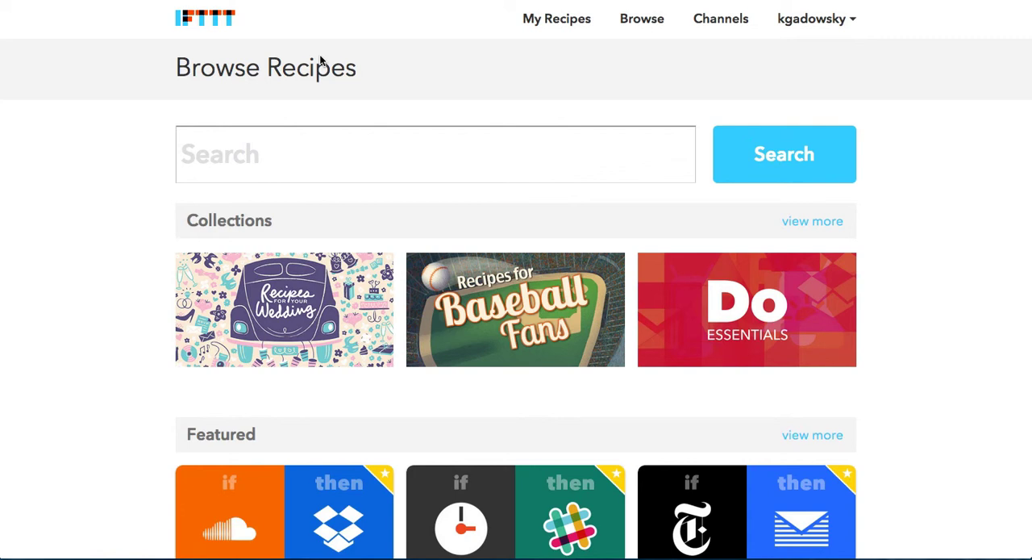
pyautogui.scroll(-5, 319, 60)
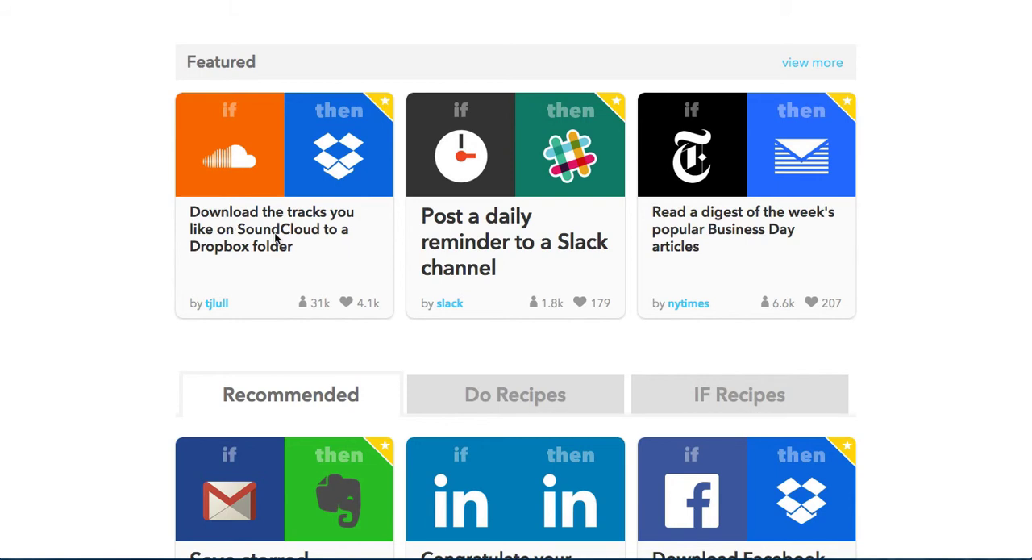
pyautogui.scroll(5, 319, 216)
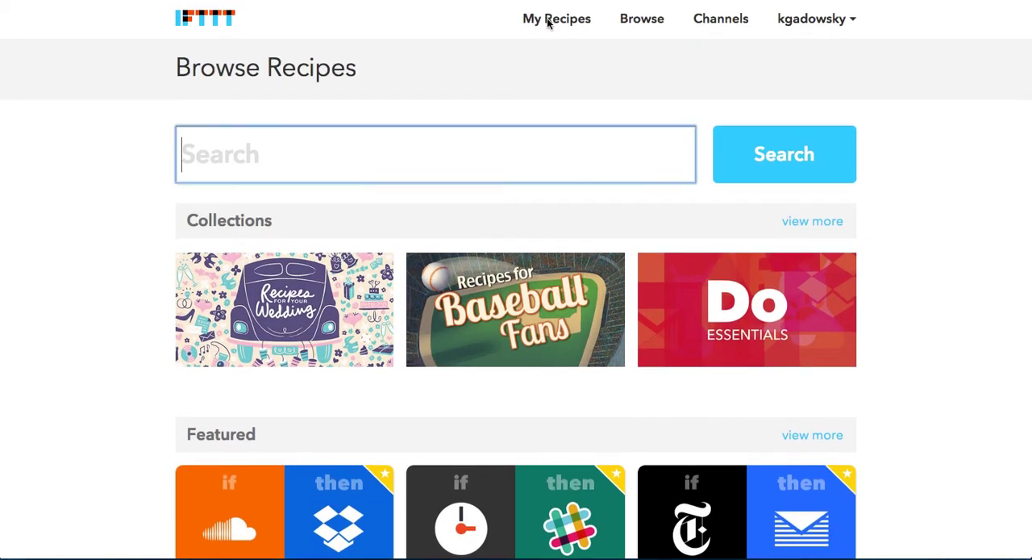
# - Open the personal recipes list and review the existing IF recipes, their descriptions and run details
pyautogui.click(548, 22)
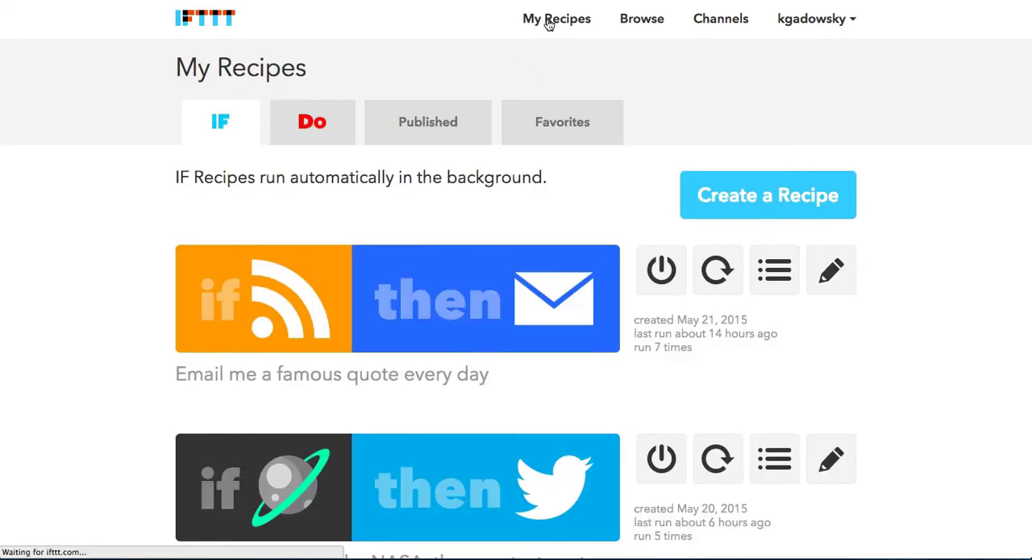
pyautogui.scroll(-2, 560, 191)
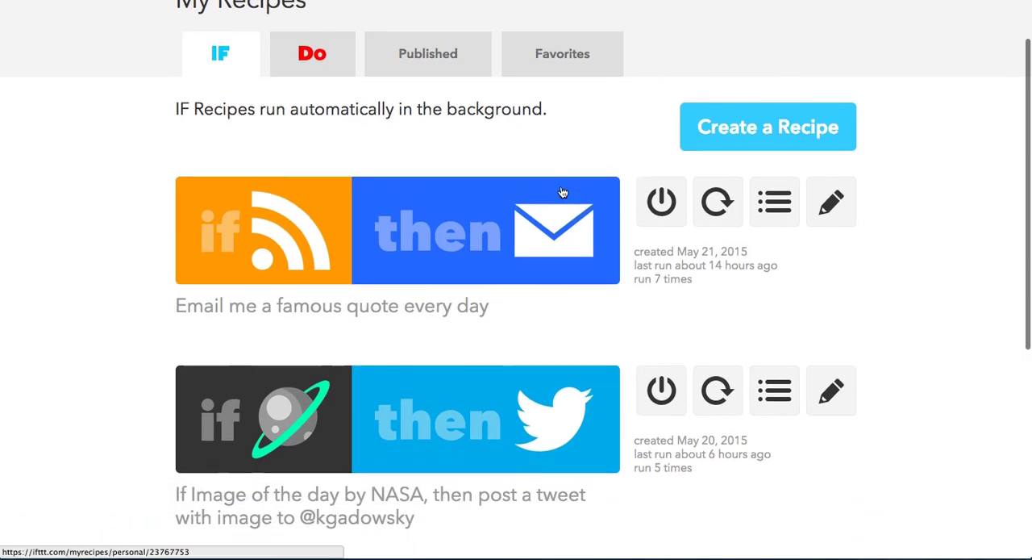
pyautogui.scroll(-3, 563, 192)
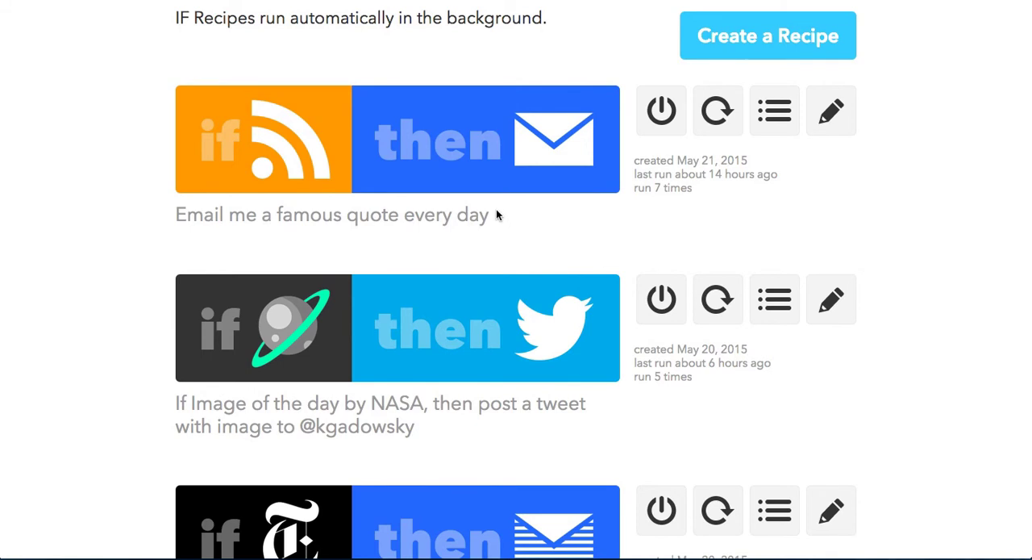
pyautogui.scroll(-1, 496, 215)
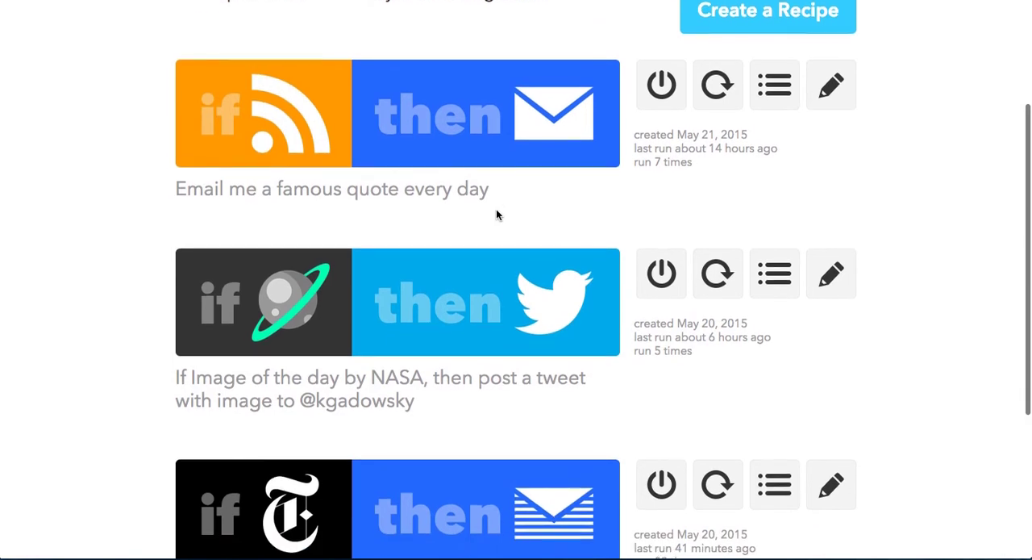
pyautogui.scroll(-3, 496, 214)
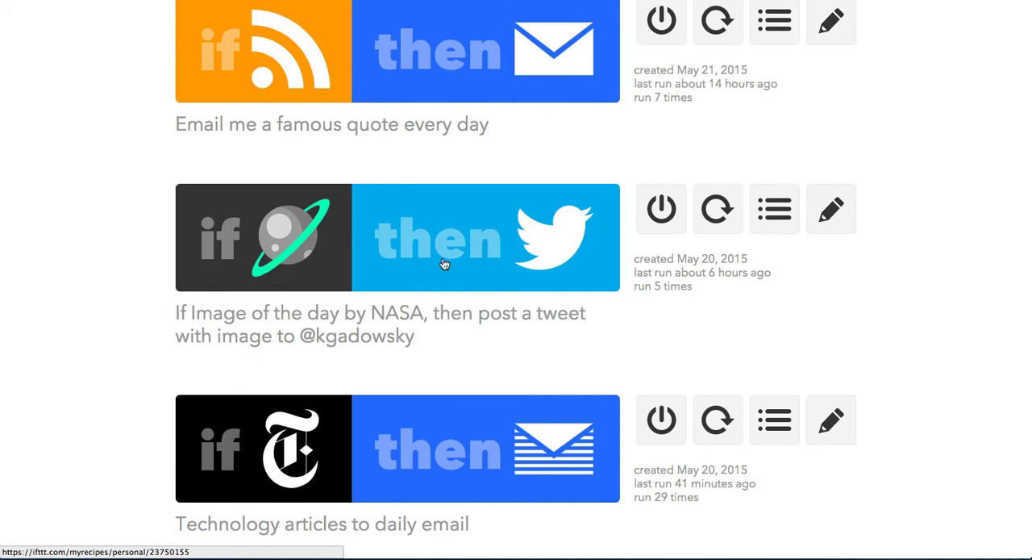
pyautogui.scroll(-3, 443, 263)
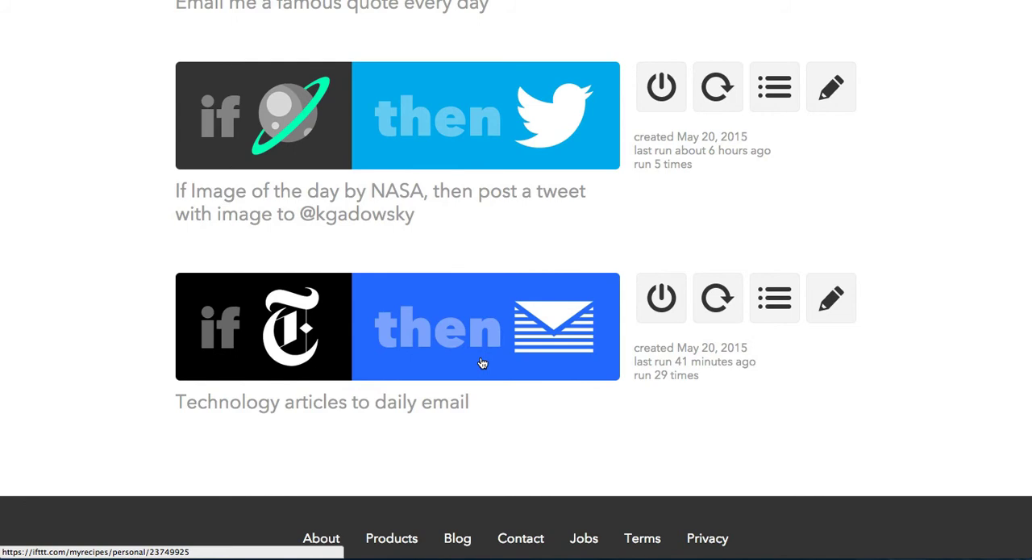
pyautogui.scroll(3, 482, 363)
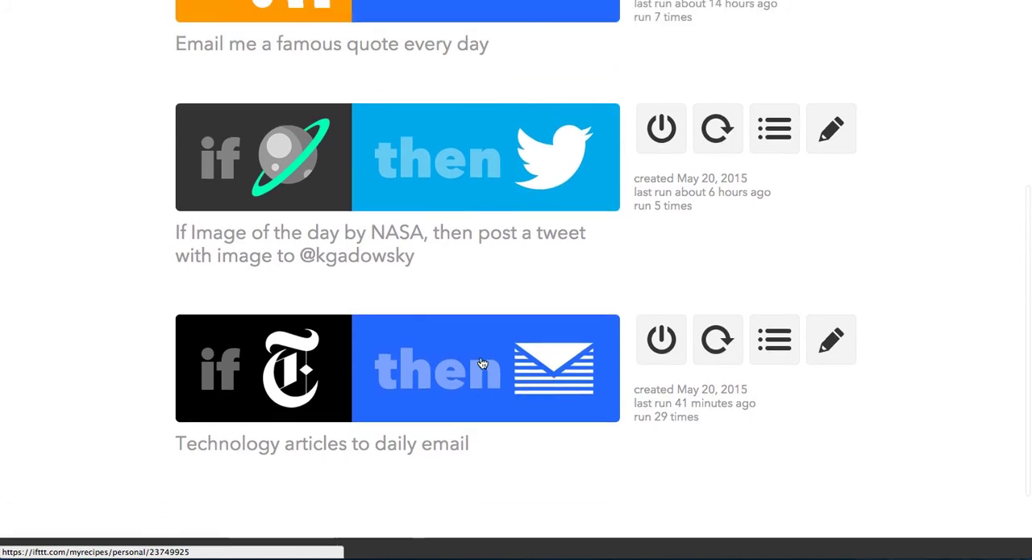
pyautogui.scroll(5, 481, 363)
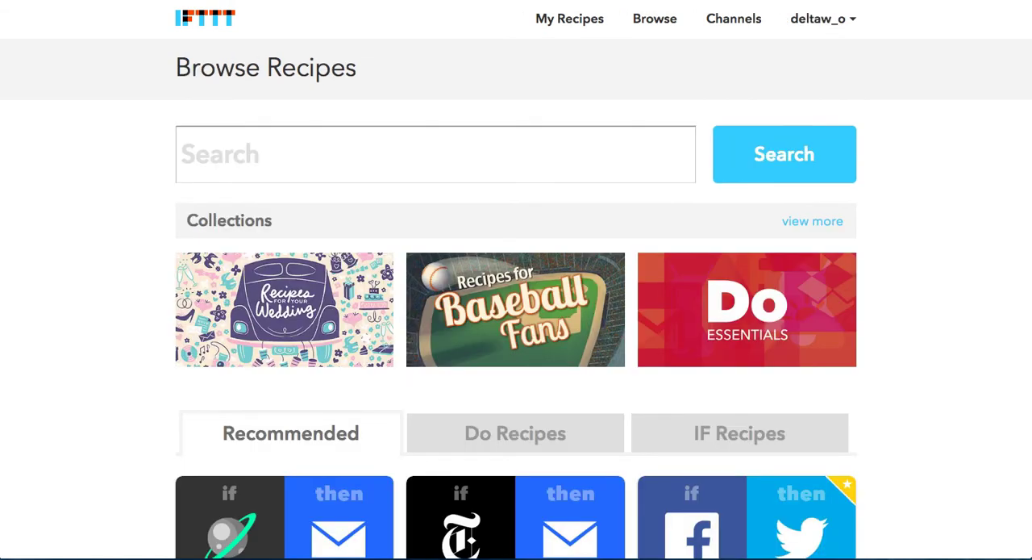
# - Start creating a new IF recipe from the account's own recipes page
pyautogui.click(574, 23)
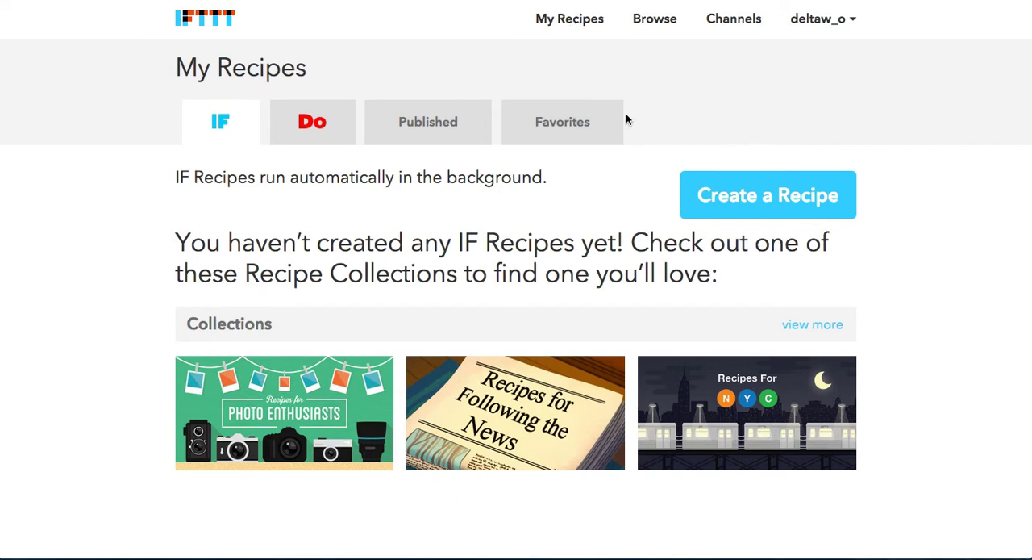
pyautogui.scroll(-1, 636, 149)
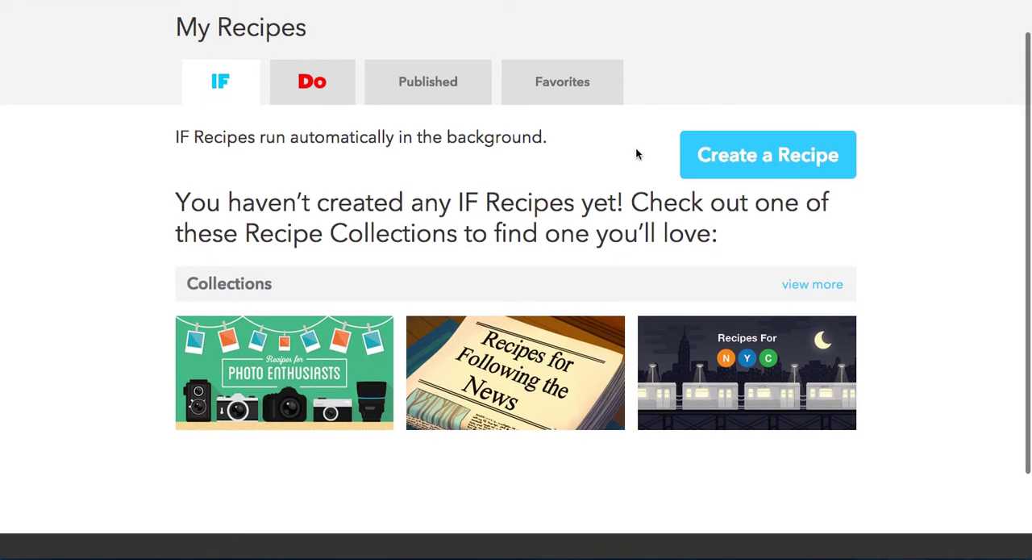
pyautogui.scroll(1, 636, 154)
pyautogui.click(737, 199)
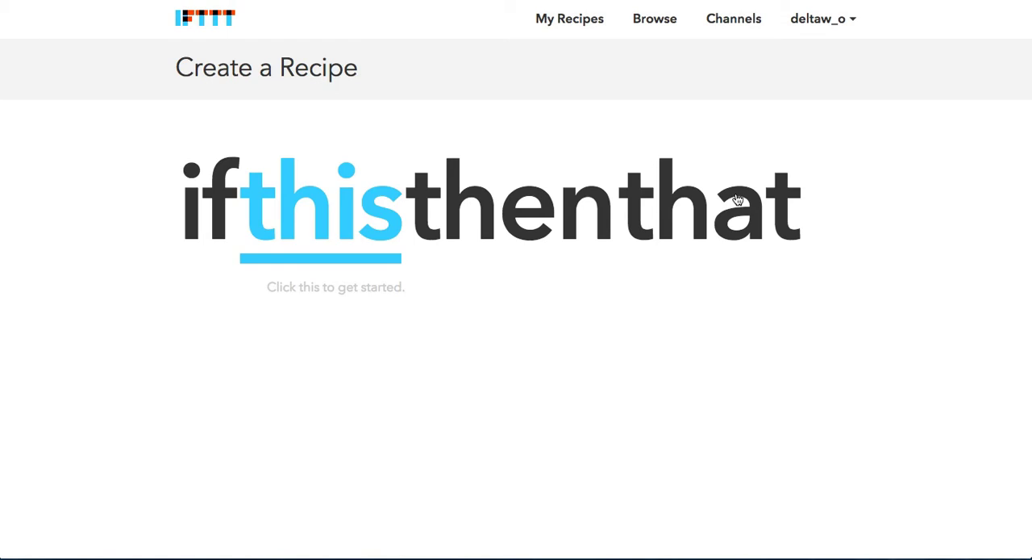
# - Begin defining the "this" part of the recipe and choose Twitter as the trigger channel
pyautogui.click(339, 227)
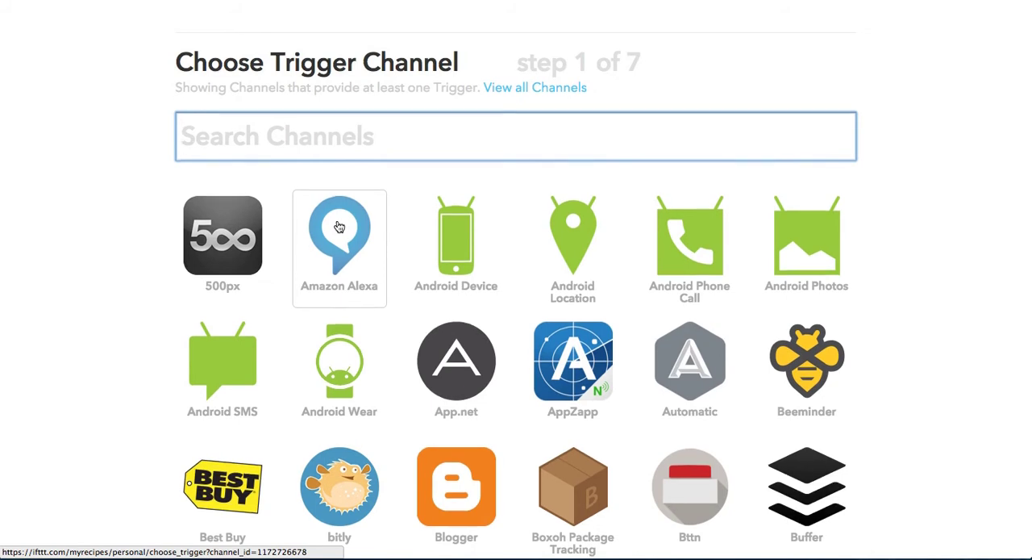
pyautogui.scroll(-1, 339, 227)
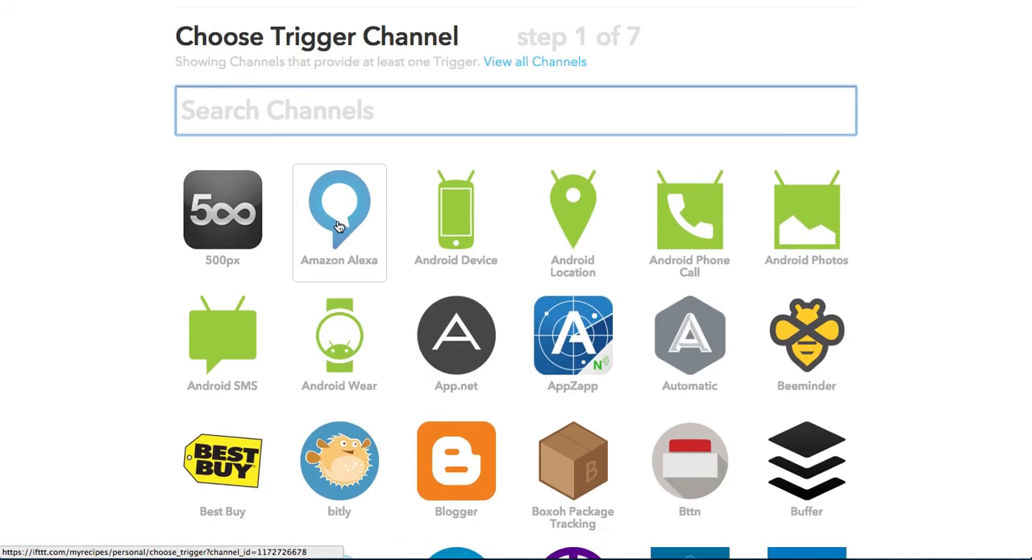
pyautogui.scroll(-5, 338, 227)
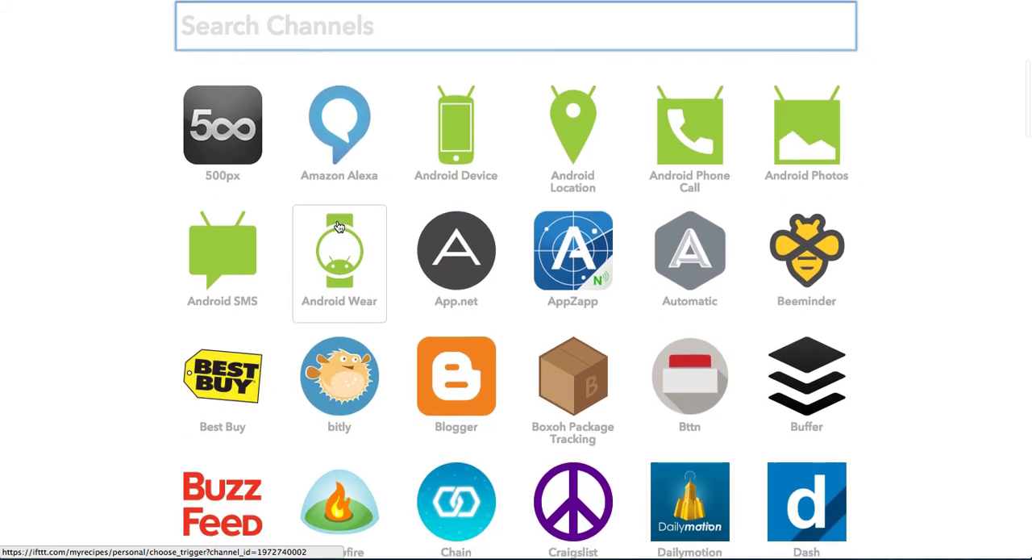
pyautogui.scroll(-10, 339, 226)
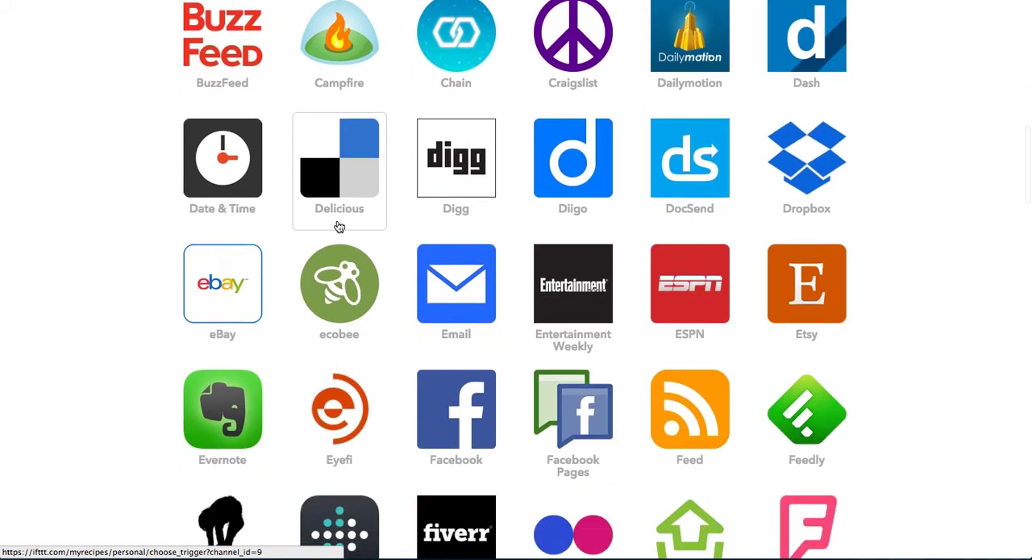
pyautogui.scroll(-10, 339, 227)
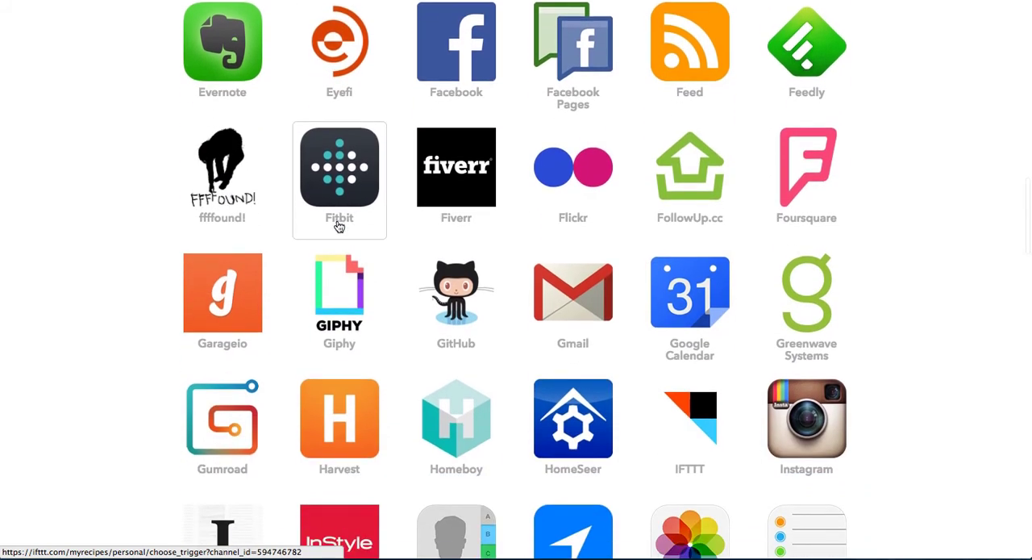
pyautogui.scroll(-9, 339, 227)
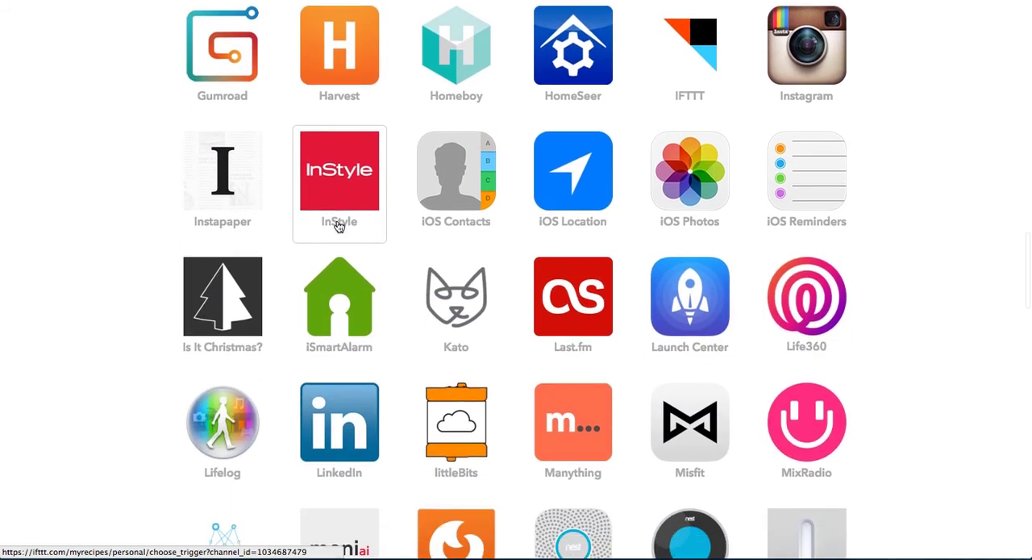
pyautogui.scroll(-6, 339, 226)
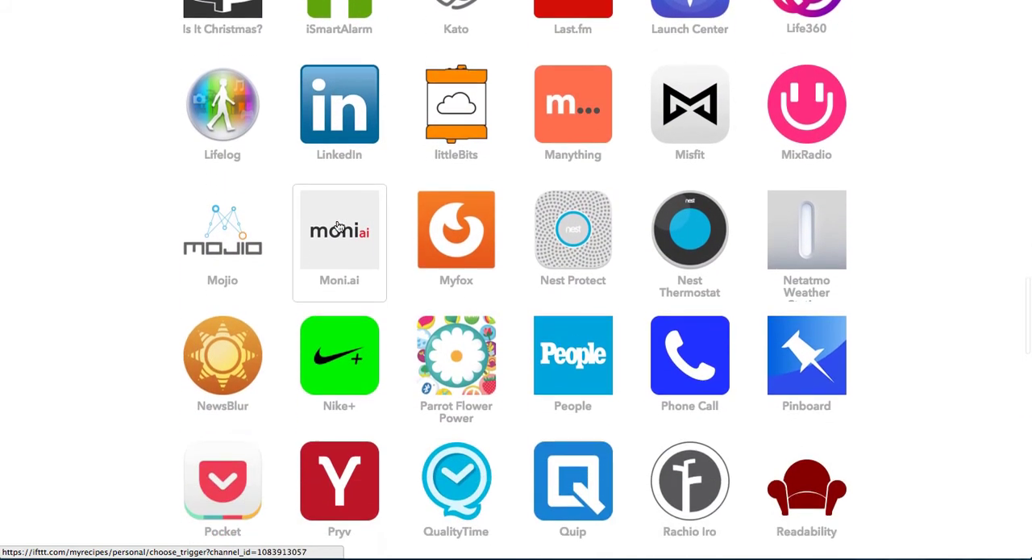
pyautogui.scroll(-8, 338, 227)
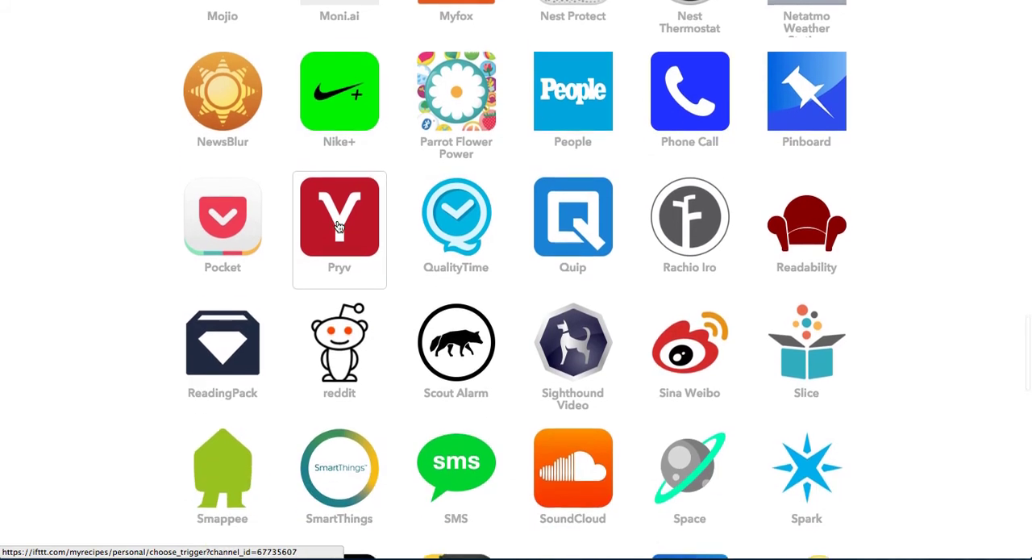
pyautogui.scroll(-10, 338, 226)
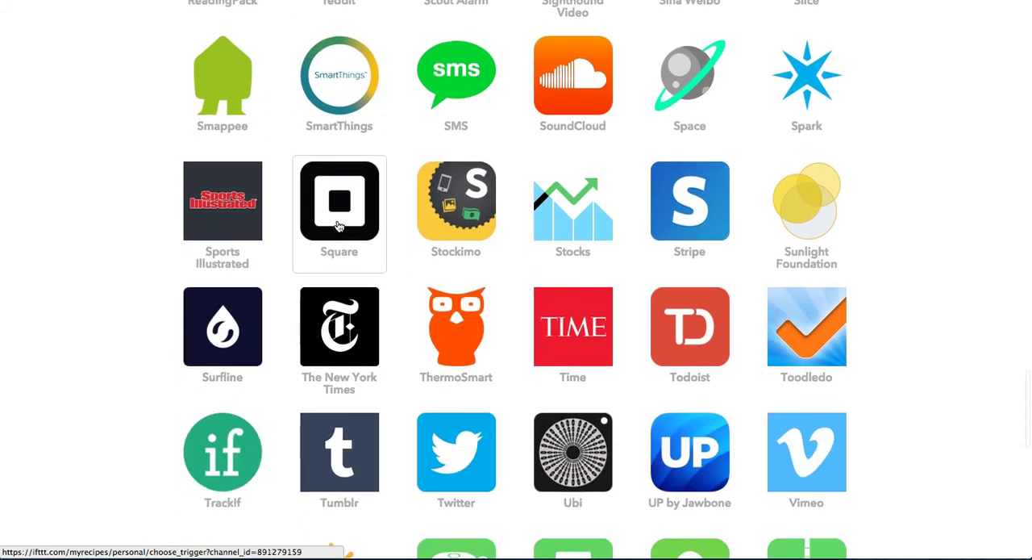
pyautogui.scroll(-2, 339, 227)
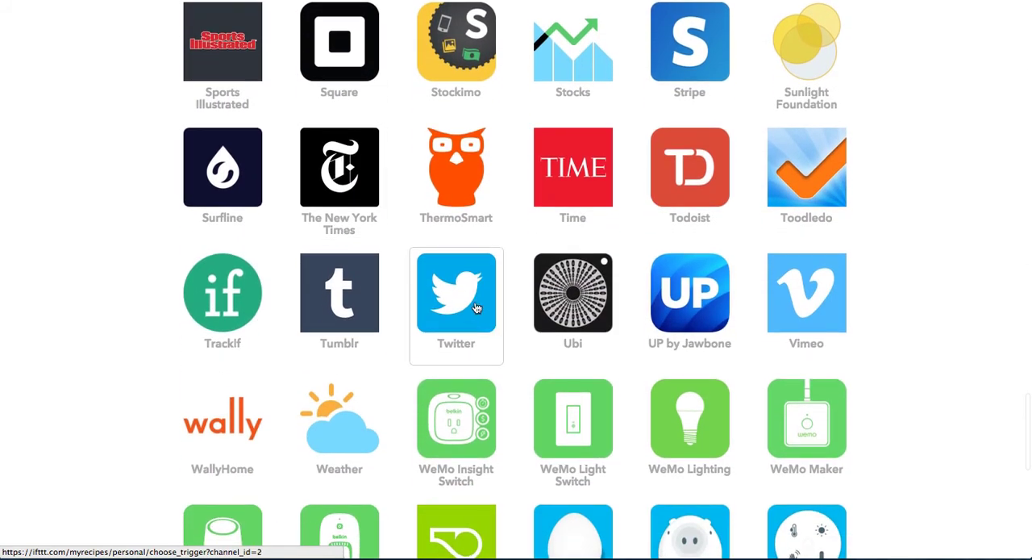
pyautogui.click(477, 308)
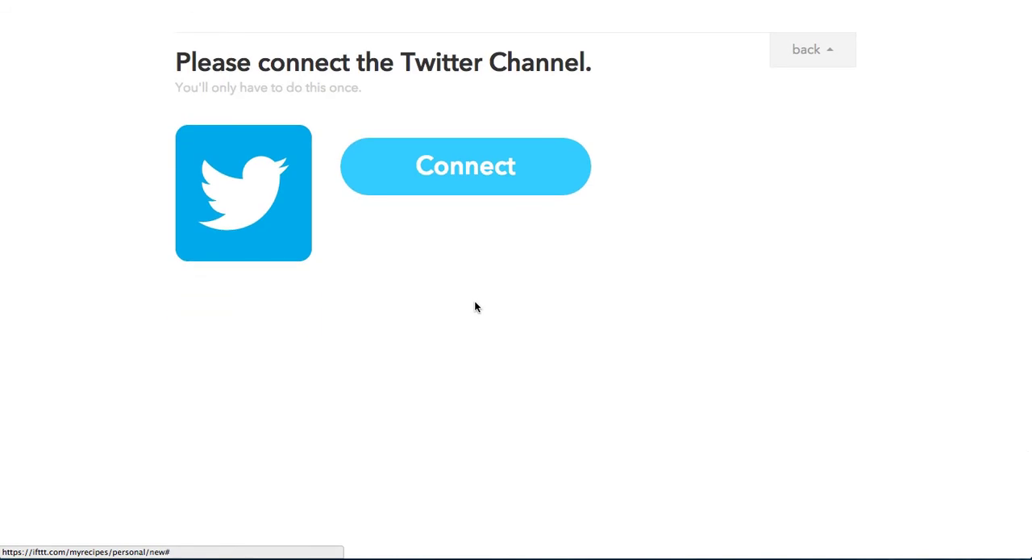
# - Connect the Twitter channel by authorizing IFTTT to use the Twitter account, and continue to the trigger selection
pyautogui.click(476, 174)
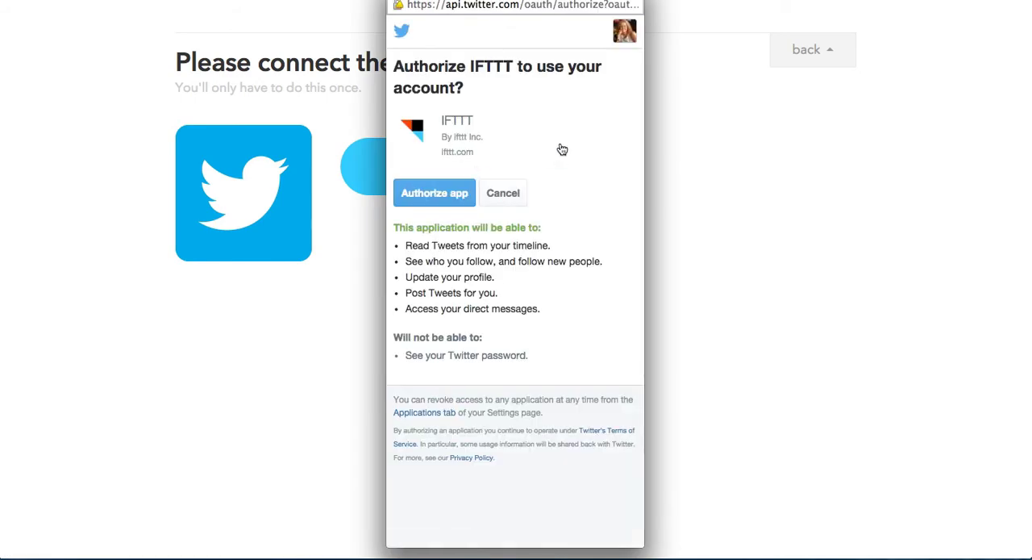
pyautogui.click(626, 35)
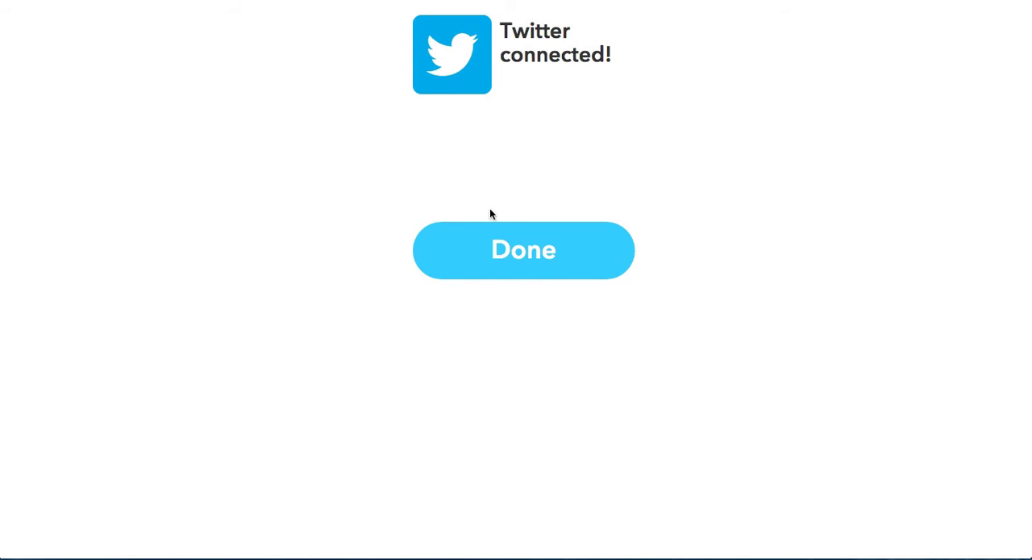
pyautogui.click(529, 255)
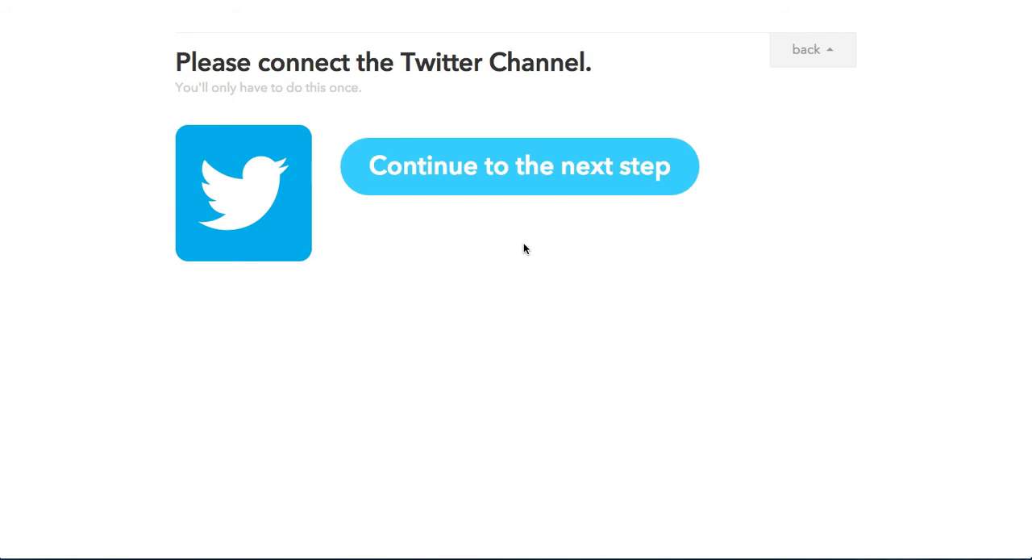
pyautogui.click(525, 169)
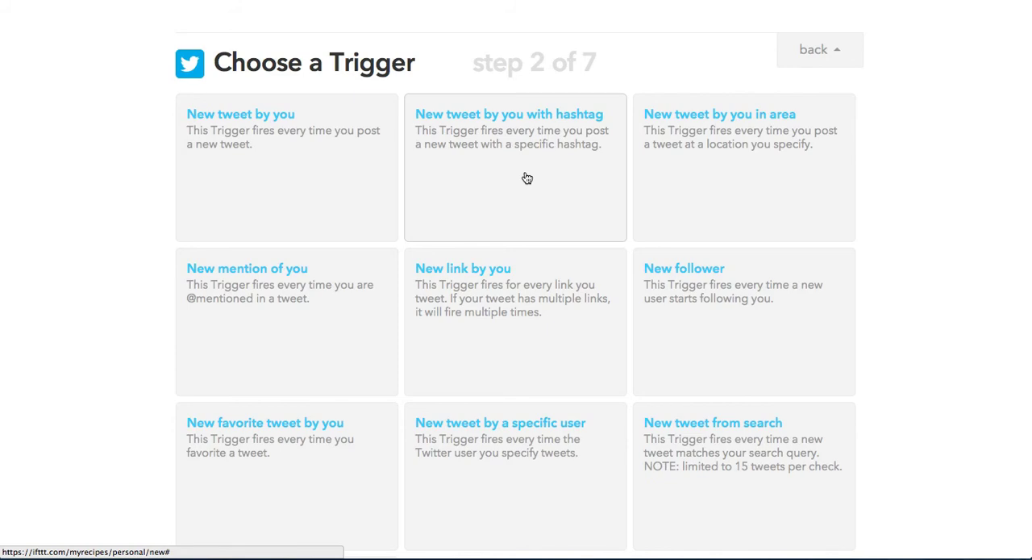
# - Choose the "New tweet by you with hashtag" trigger and set its hashtag to #SSLEnglish
pyautogui.click(520, 122)
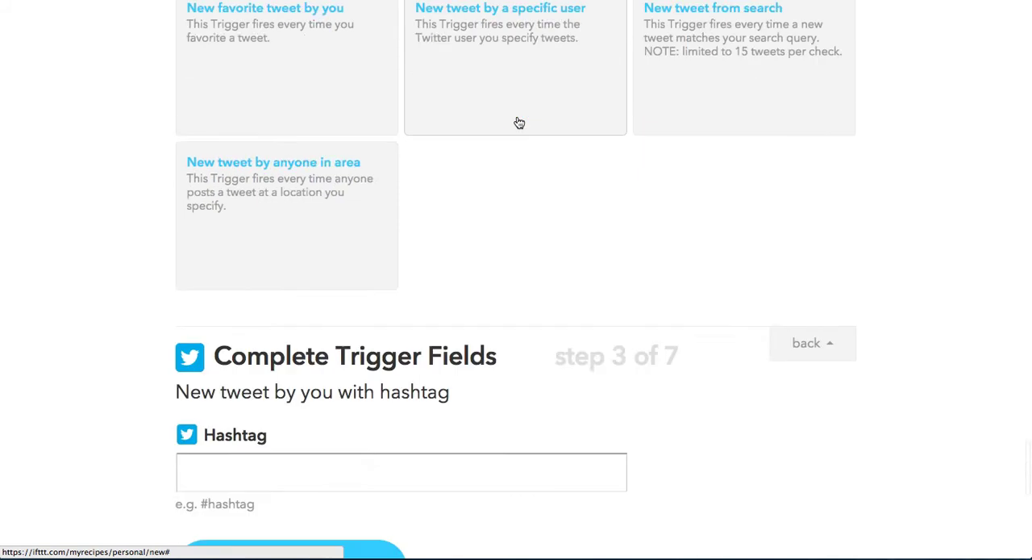
pyautogui.click(199, 191)
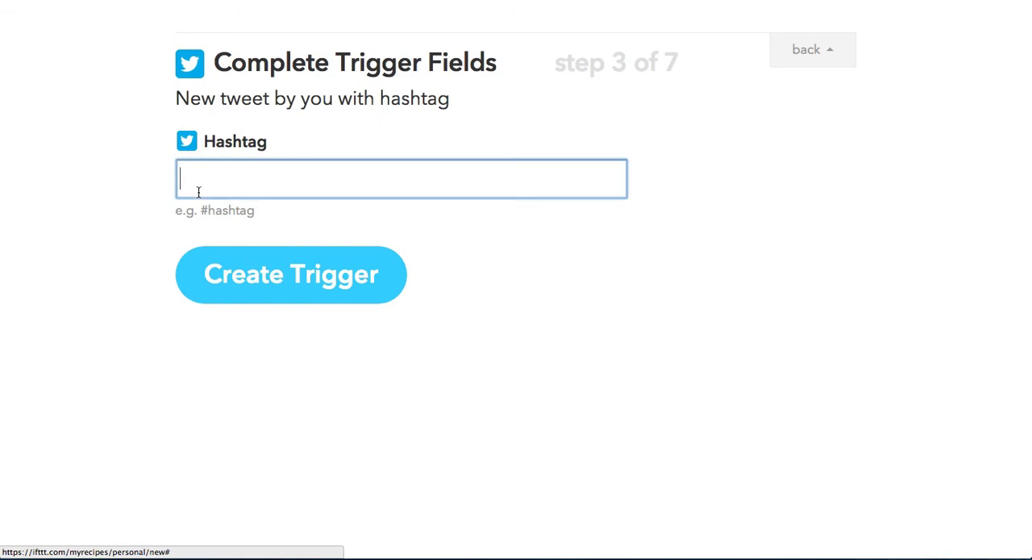
pyautogui.write('#')
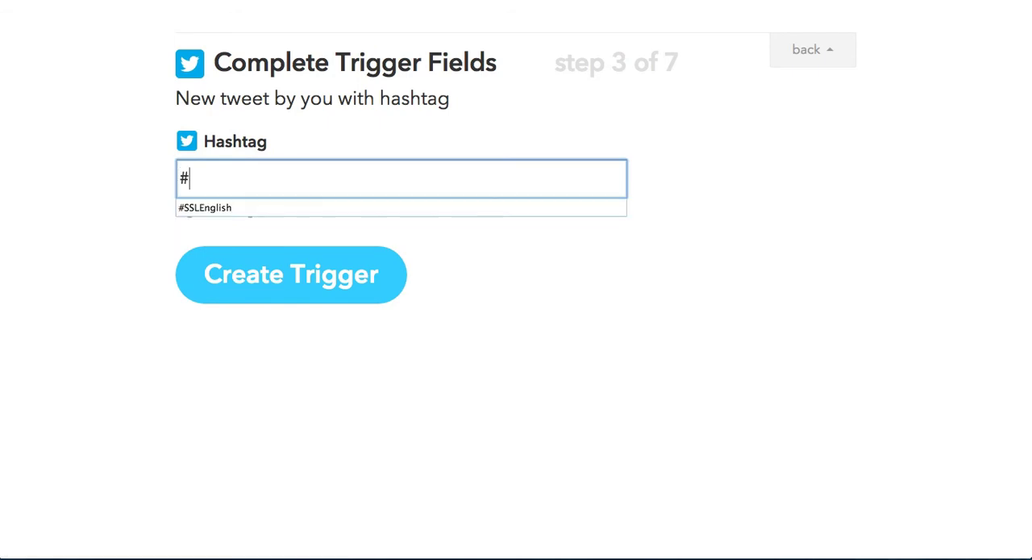
pyautogui.write('SSLEnlgish')
pyautogui.press('BackSpace')
pyautogui.press('BackSpace')
pyautogui.press('BackSpace')
pyautogui.press('BackSpace')
pyautogui.press('BackSpace')
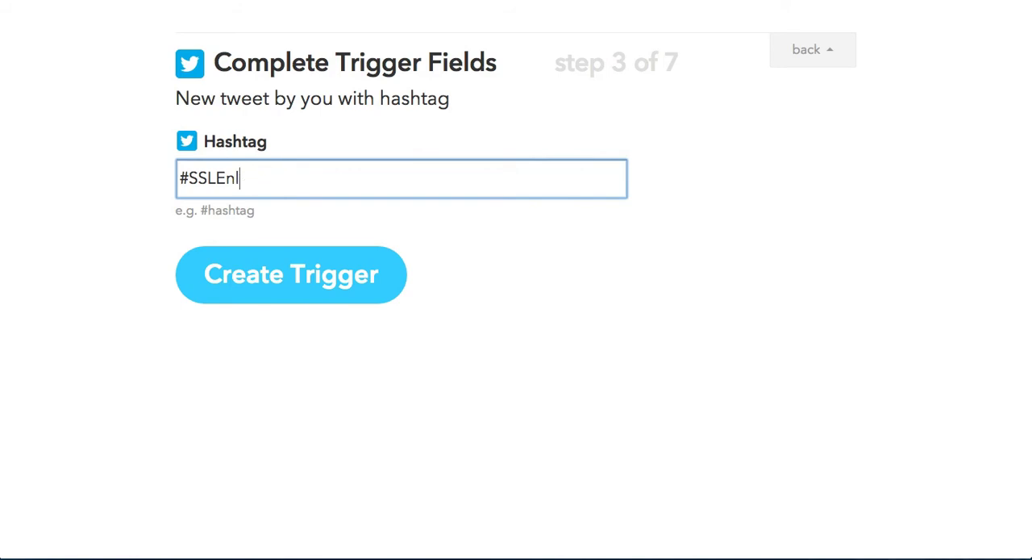
pyautogui.write('glsi')
pyautogui.write('h')
pyautogui.press('BackSpace')
pyautogui.press('BackSpace')
pyautogui.press('BackSpace')
pyautogui.press('BackSpace')
pyautogui.write('lish')
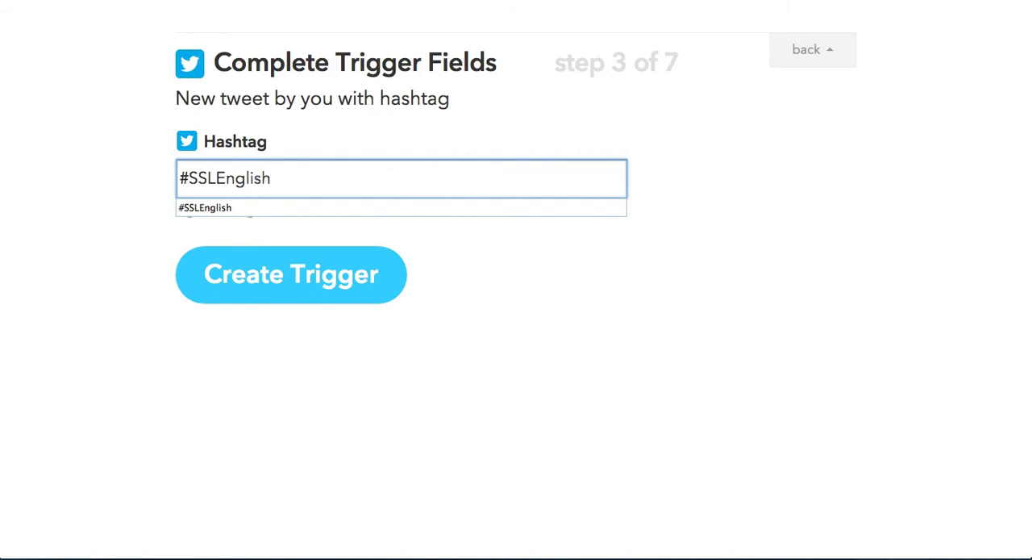
# - Create the Twitter trigger, begin defining the "that" part of the recipe, and choose Google Drive as the action channel
pyautogui.click(250, 276)
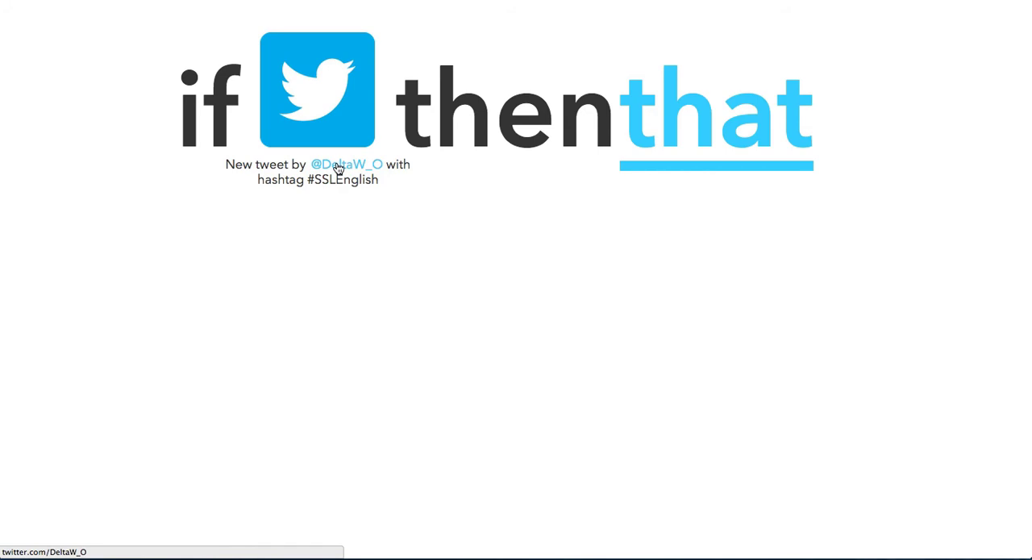
pyautogui.click(670, 120)
pyautogui.scroll(-4, 669, 116)
pyautogui.scroll(-8, 669, 120)
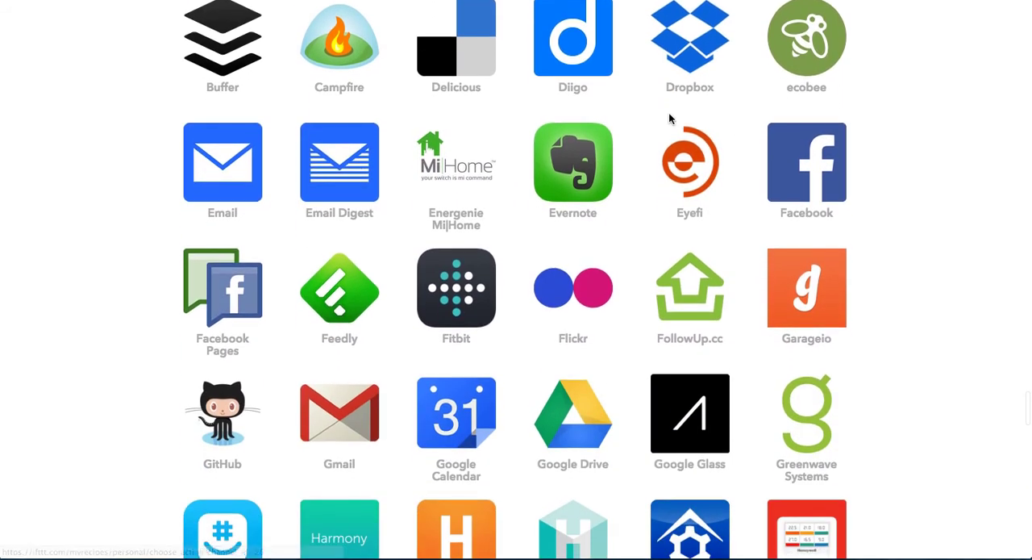
pyautogui.scroll(-1, 668, 118)
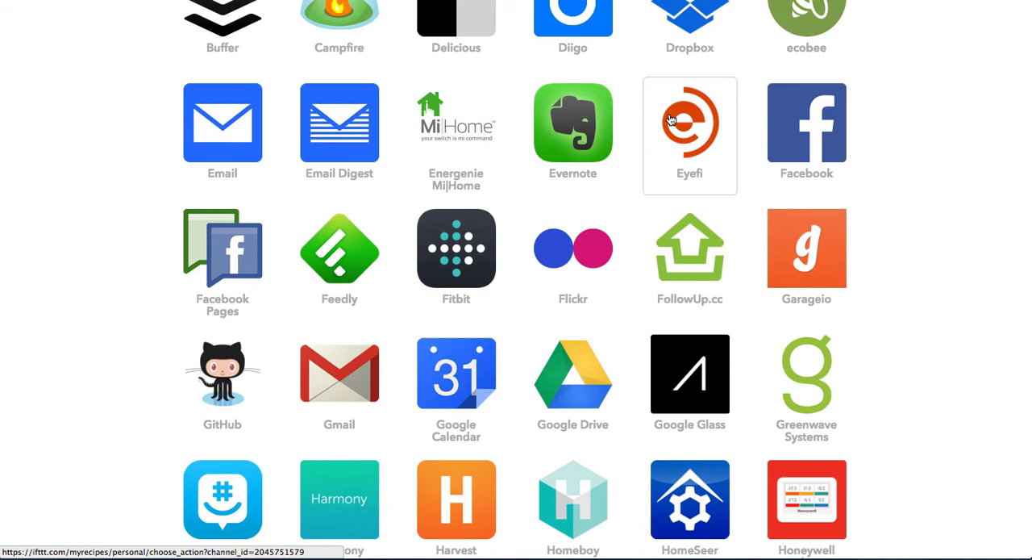
pyautogui.scroll(-4, 670, 120)
pyautogui.scroll(-3, 669, 119)
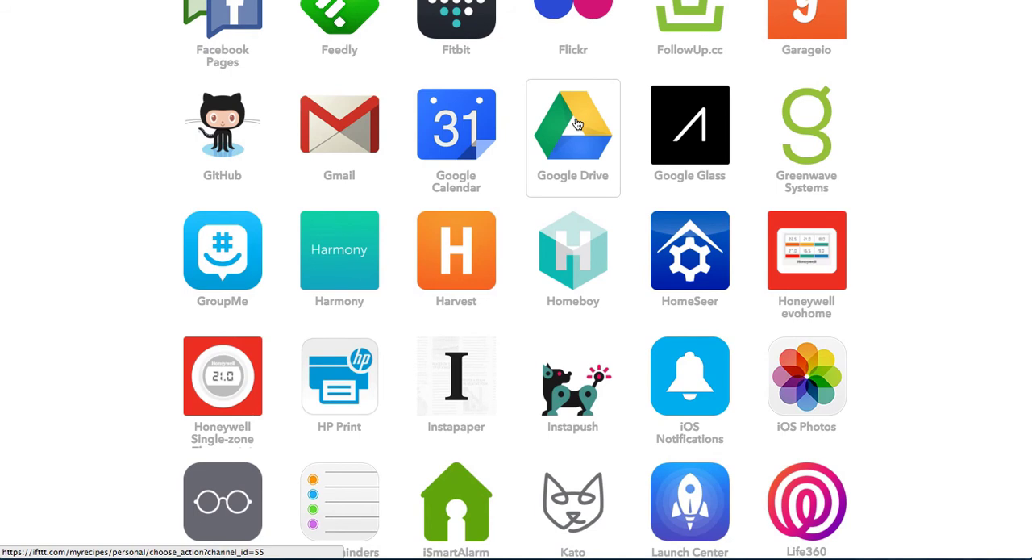
pyautogui.click(576, 124)
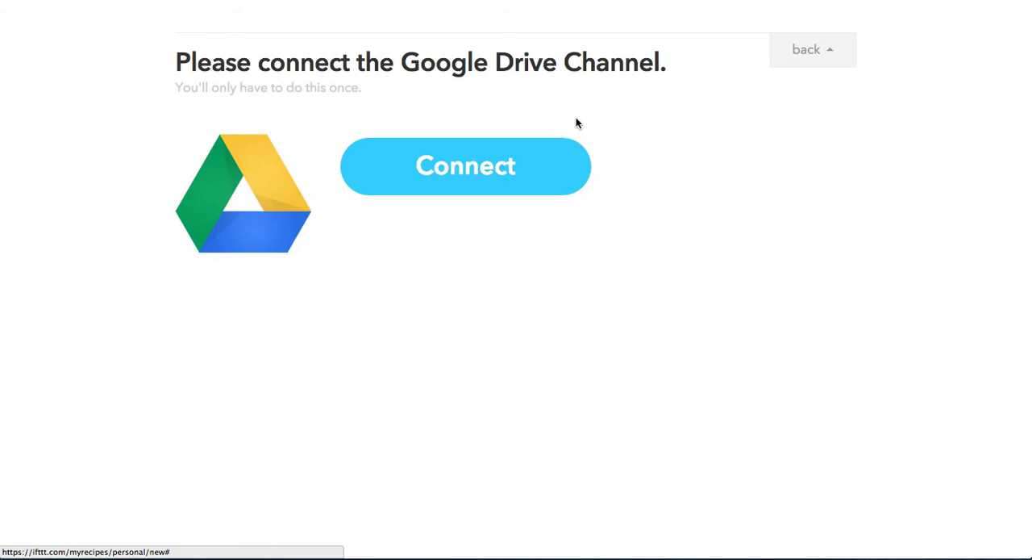
# - Start connecting the Google Drive channel and try to sign in to Google with the account's email address and password
pyautogui.click(503, 168)
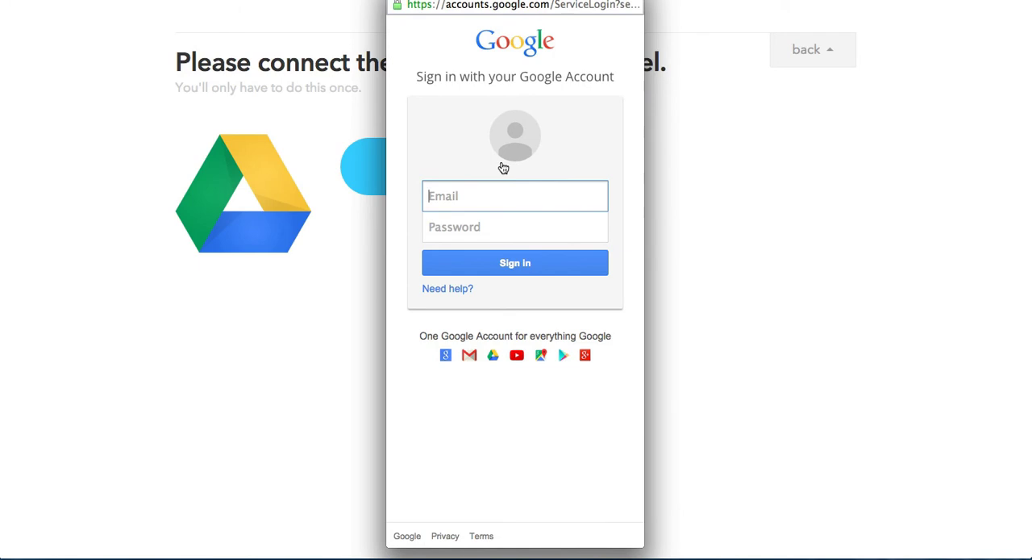
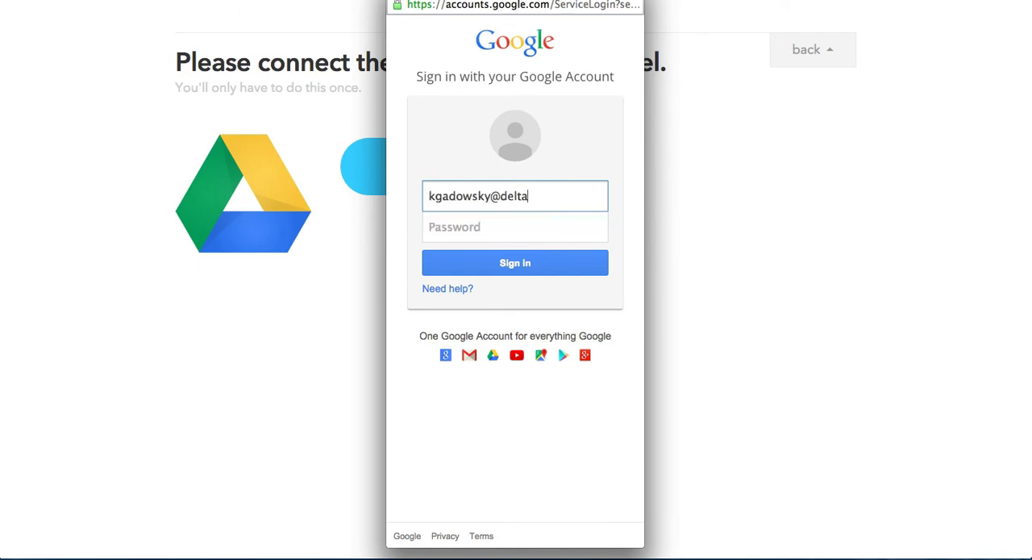
pyautogui.click(458, 230)
pyautogui.write('****')
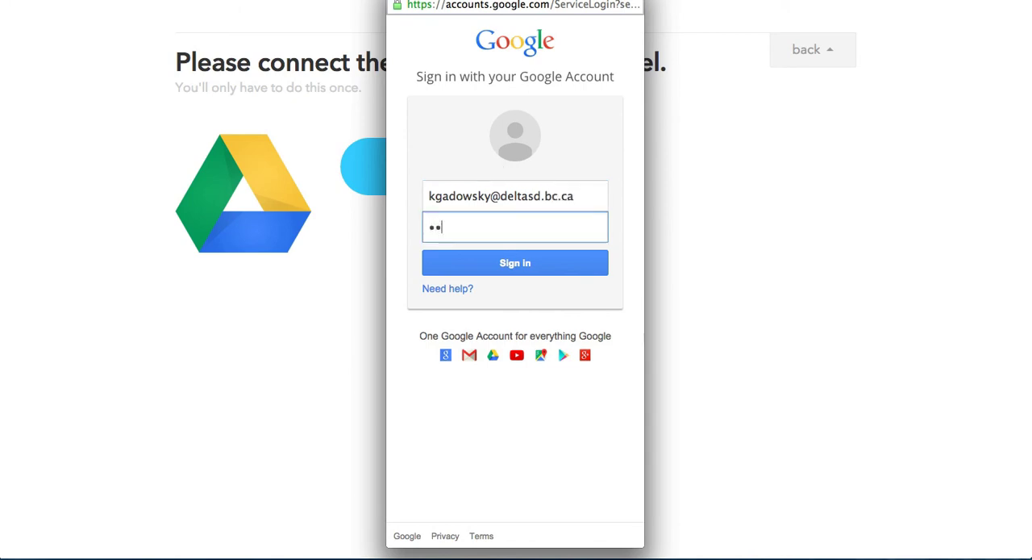
pyautogui.write('*****')
pyautogui.press('Return')
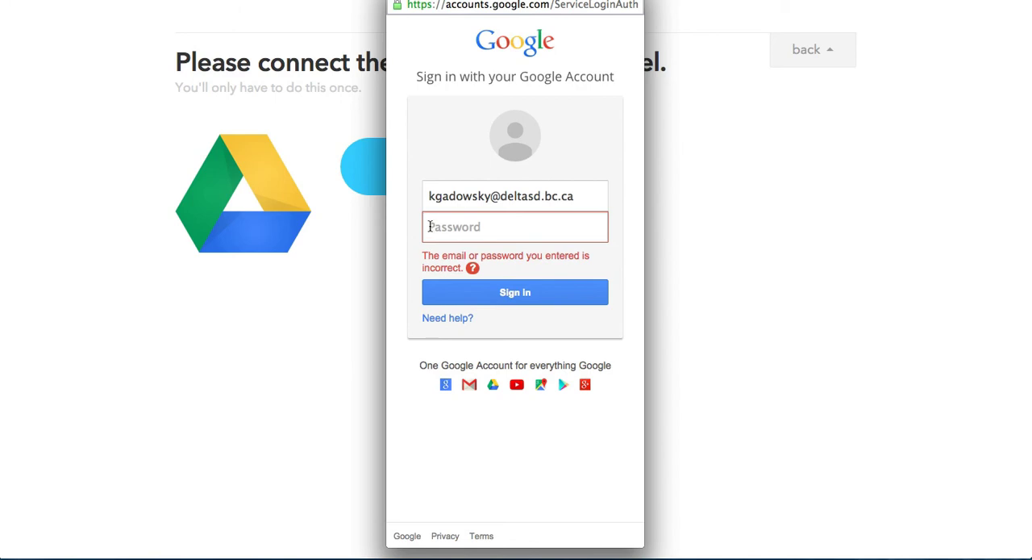
# - Re-enter the Google account password and submit the sign-in
pyautogui.write('********')
pyautogui.press('BackSpace')
pyautogui.press('BackSpace')
pyautogui.press('BackSpace')
pyautogui.press('BackSpace')
pyautogui.press('BackSpace')
pyautogui.press('BackSpace')
pyautogui.press('BackSpace')
pyautogui.press('BackSpace')
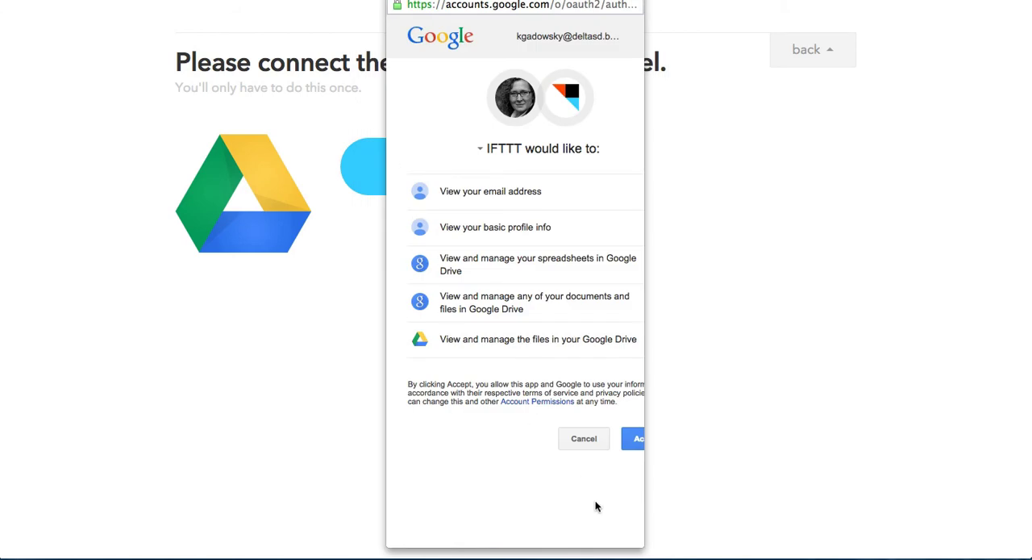
# - Grant IFTTT the requested Google Drive permissions, finish connecting the channel, and continue to the action selection
pyautogui.moveTo(641, 546); pyautogui.dragTo(709, 543)
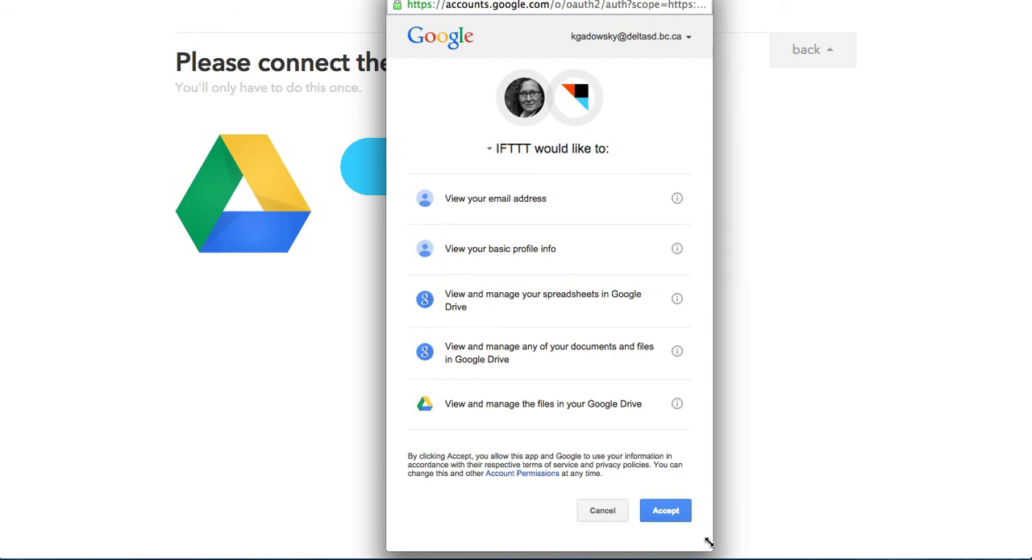
pyautogui.scroll(-1, 594, 416)
pyautogui.scroll(1, 594, 416)
pyautogui.click(666, 510)
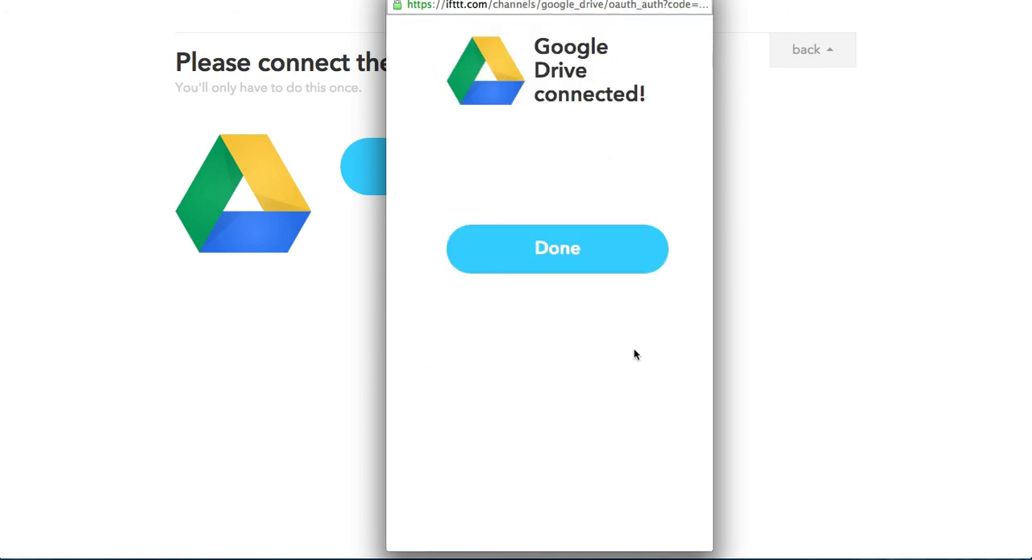
pyautogui.click(586, 253)
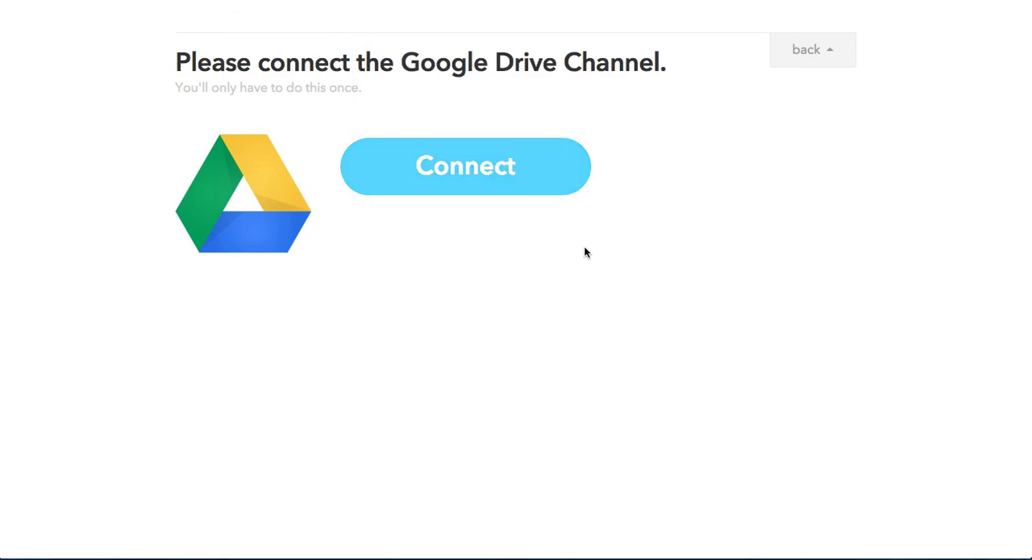
pyautogui.click(550, 179)
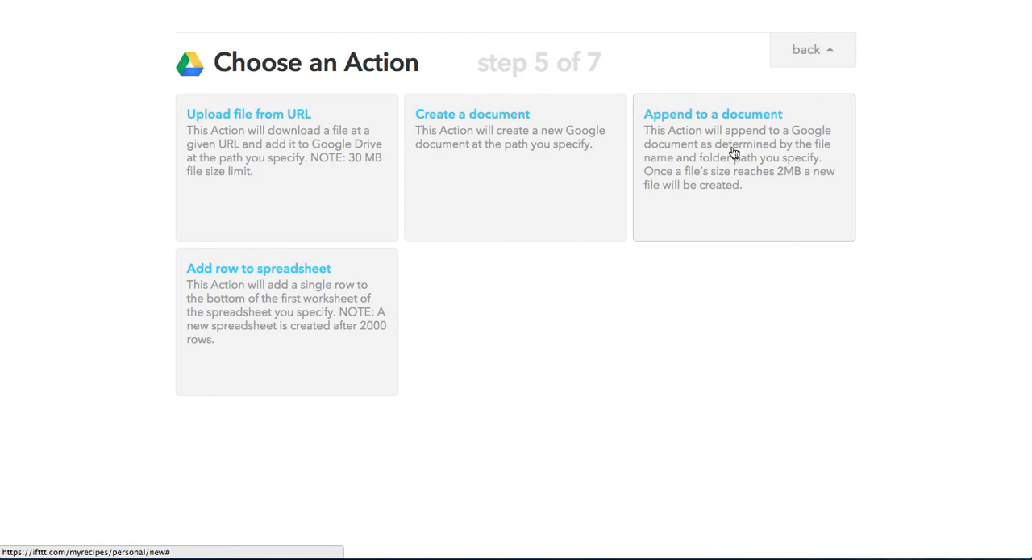
# - Add an "Append to a document" action for the document SSL English in the folder IFTTT/Twitter, and create the recipe
pyautogui.click(708, 120)
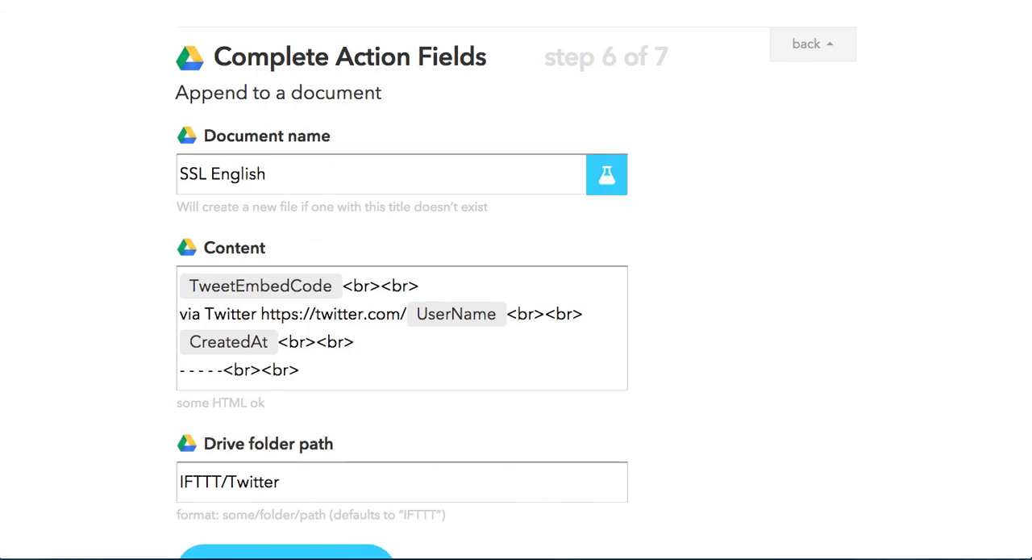
pyautogui.scroll(-3, 450, 200)
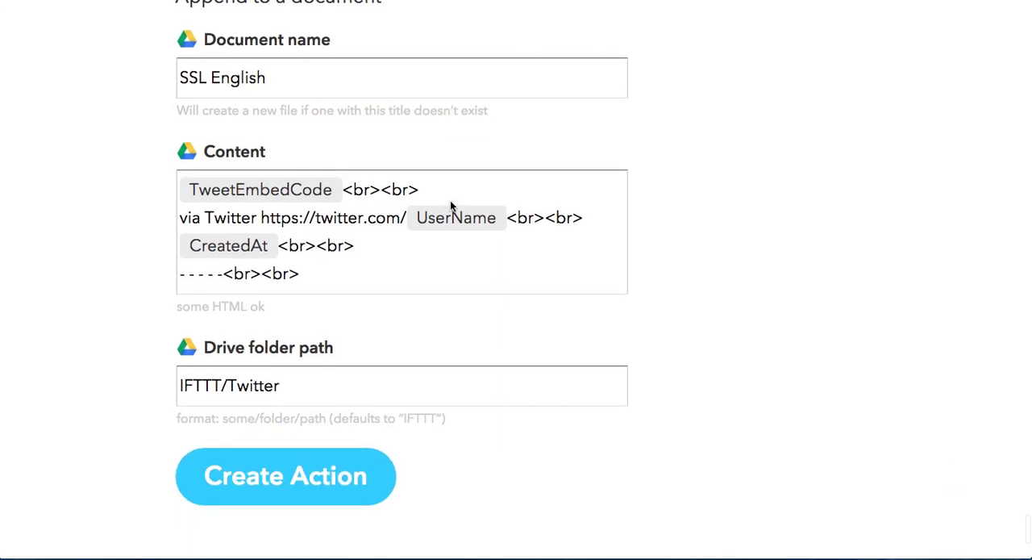
pyautogui.click(326, 476)
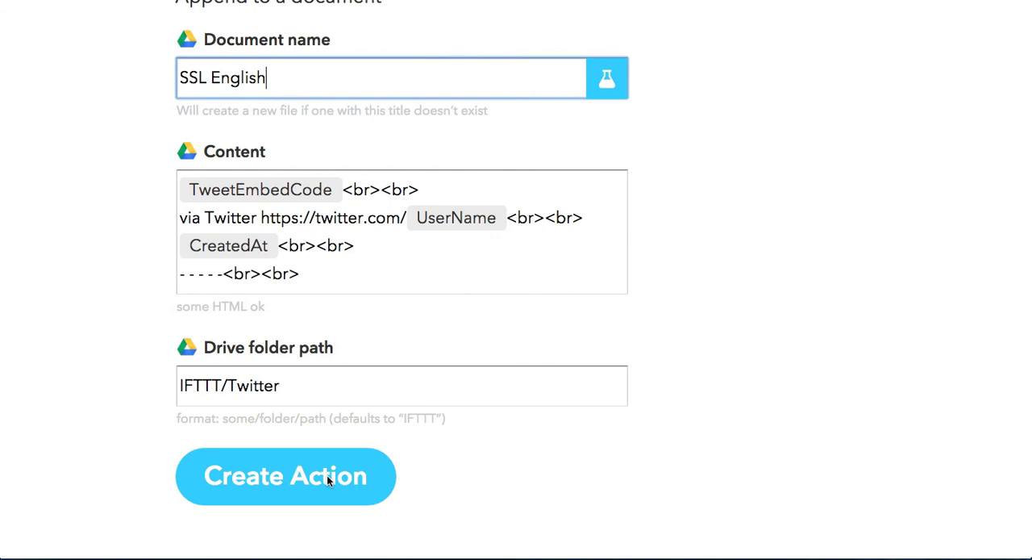
pyautogui.click(327, 476)
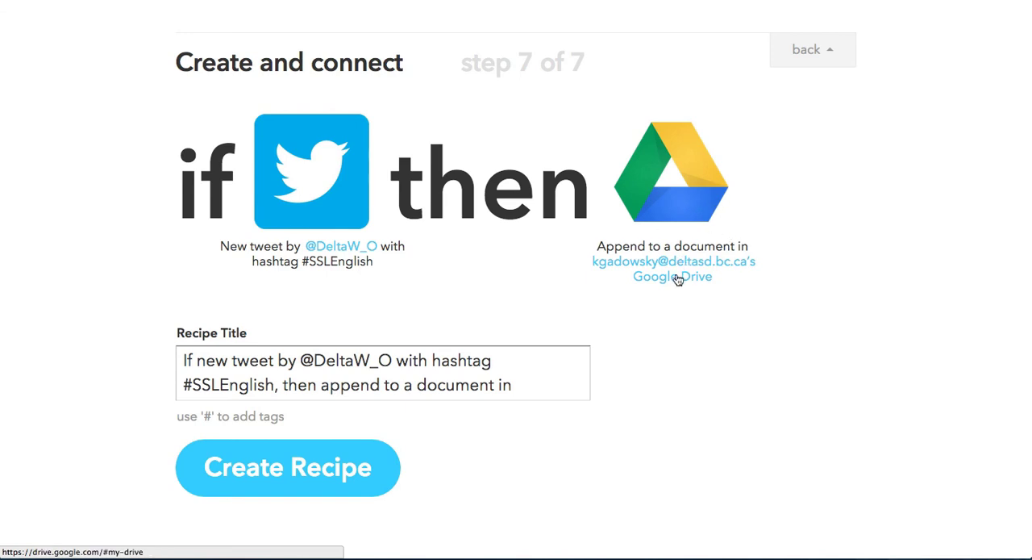
pyautogui.click(321, 468)
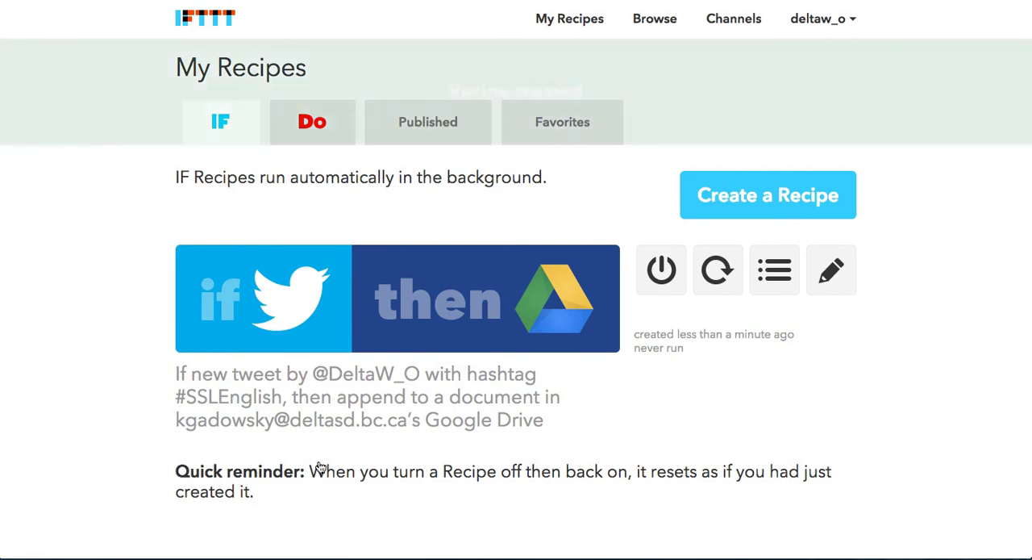